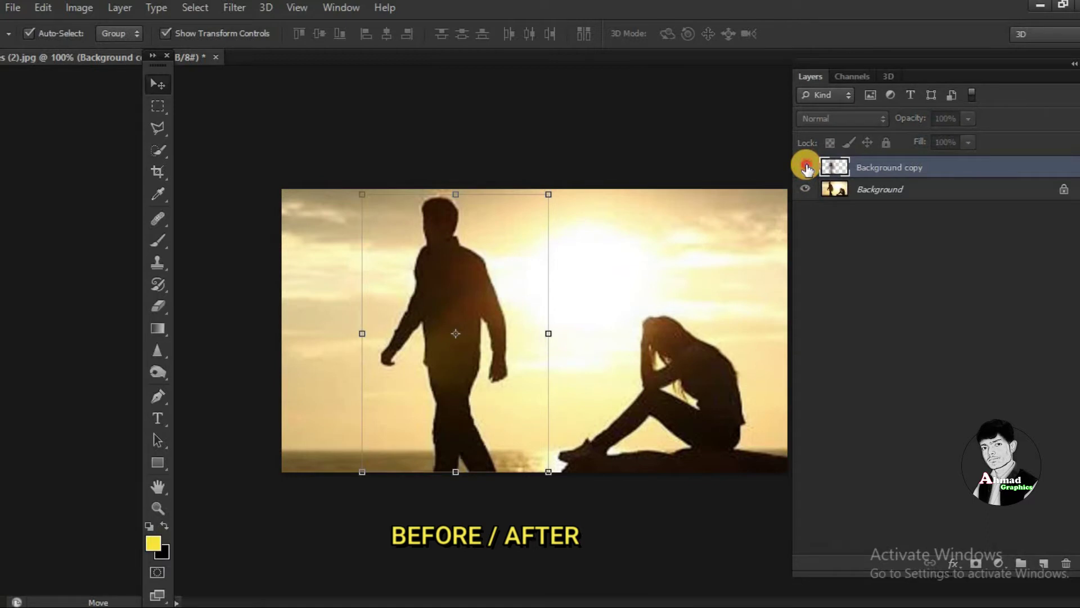
Compare the image with the Background copy layer hidden and shown, and delete that layer.
click(805, 167)
click(807, 167)
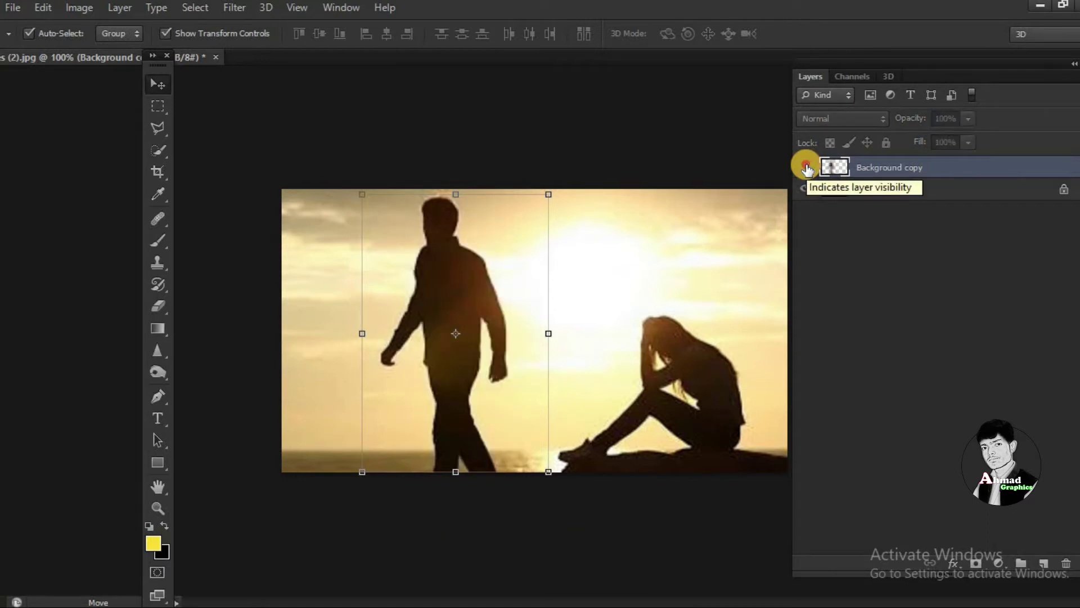
click(806, 167)
right_click(974, 167)
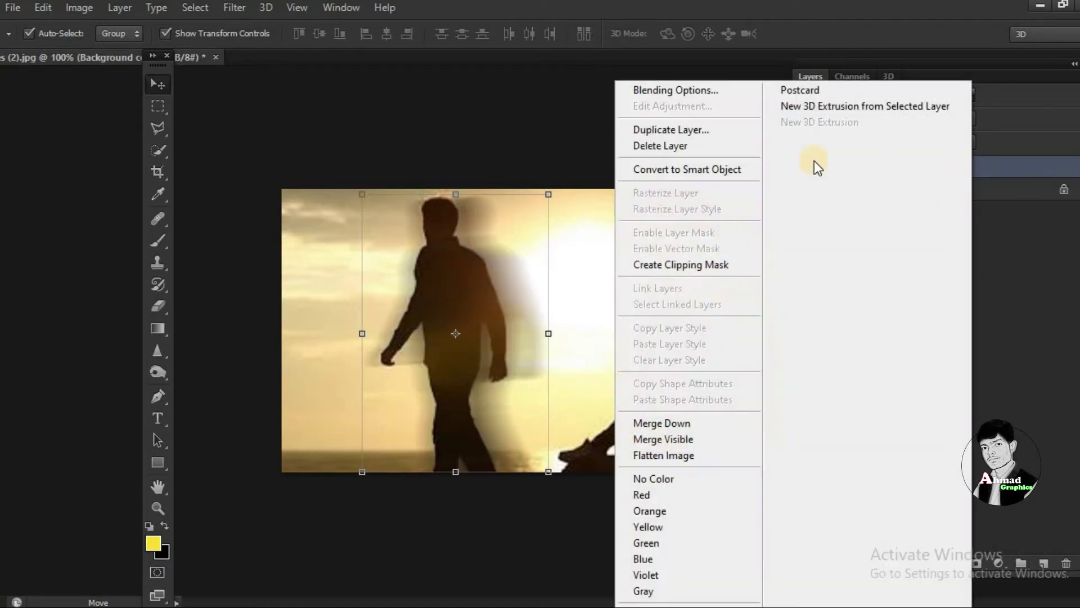
click(707, 147)
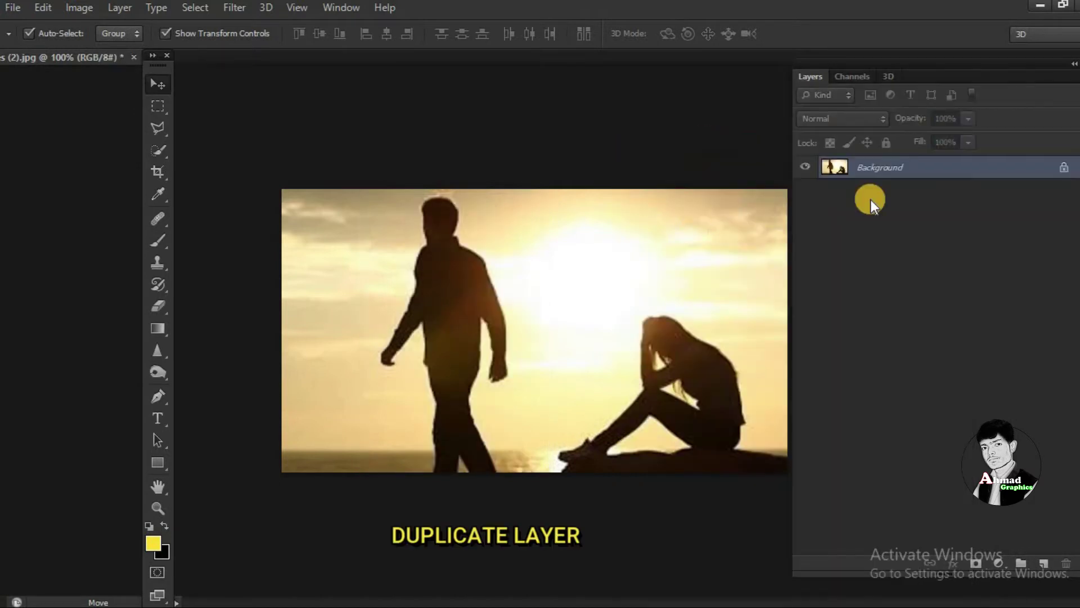
Duplicate the Background layer as a new layer named "edit".
right_click(953, 169)
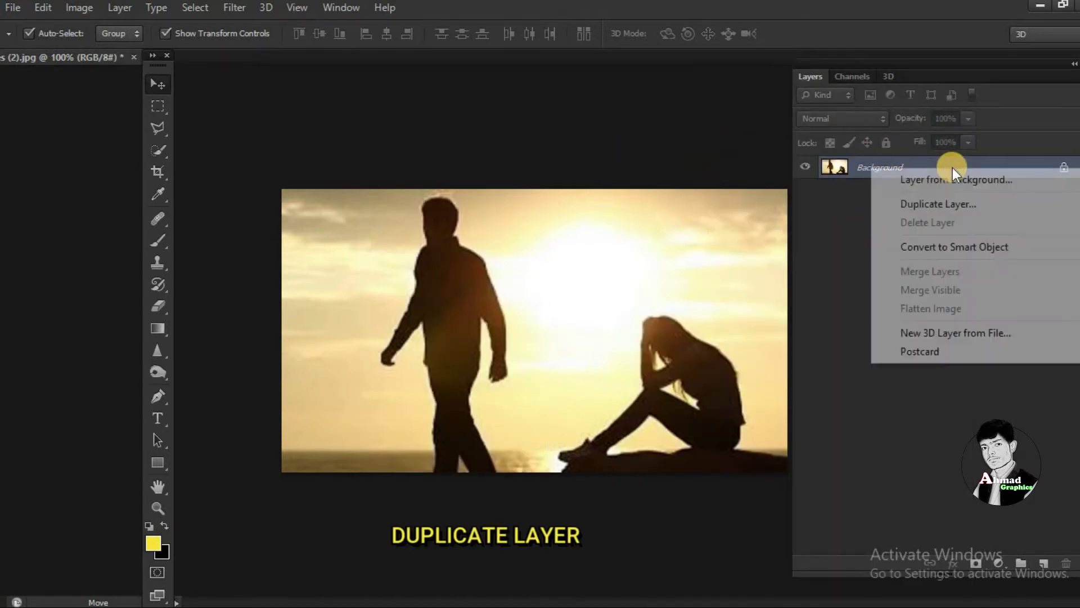
click(933, 205)
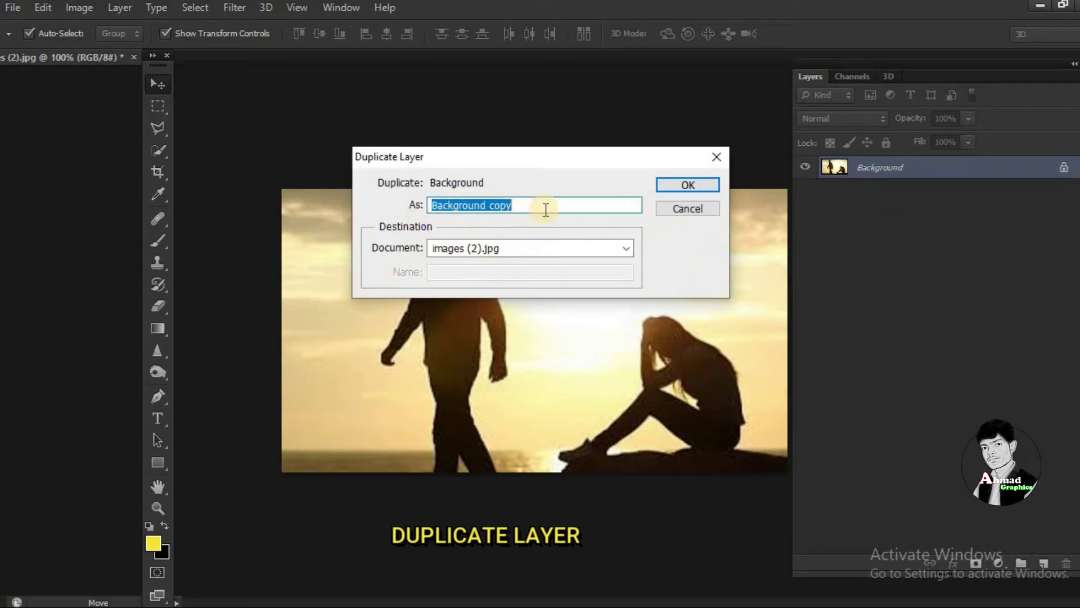
key(BackSpace)
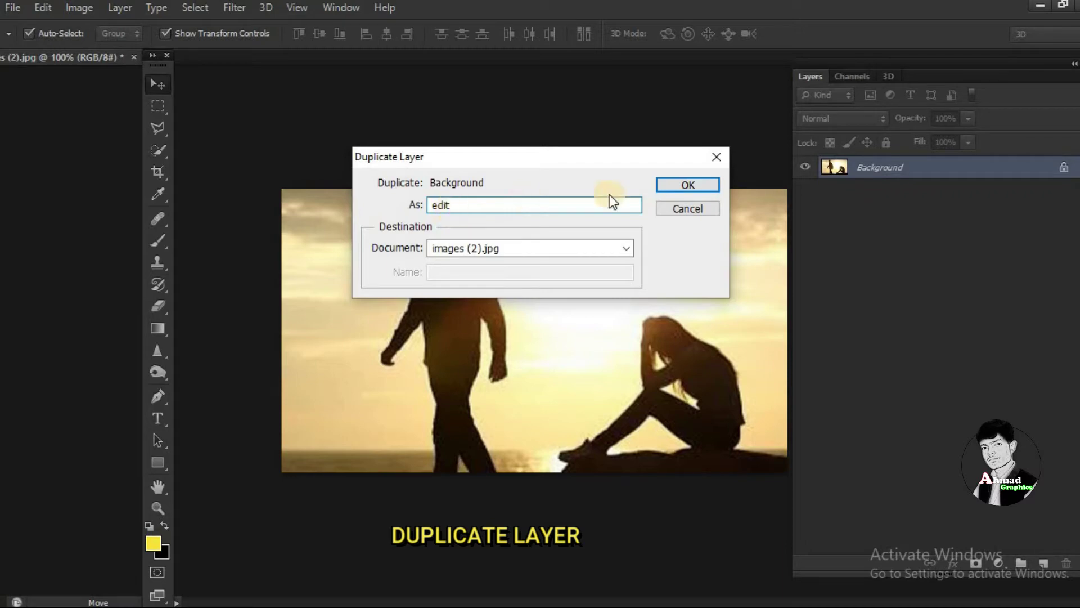
click(672, 190)
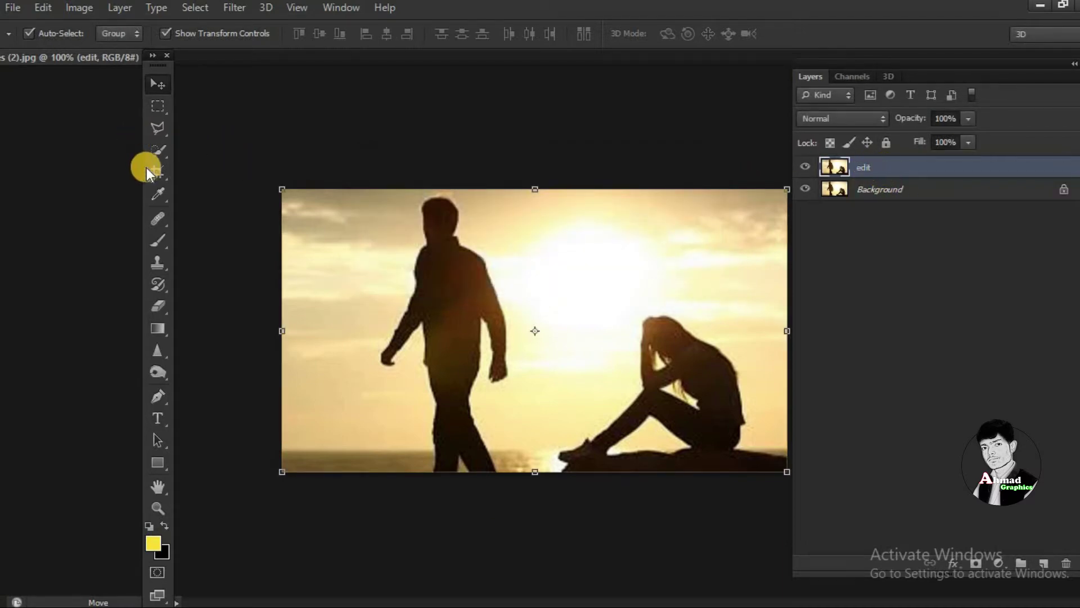
Select the walking man with the Quick Selection tool and subtract stray areas above his head and between his legs.
drag(158, 155, 222, 154)
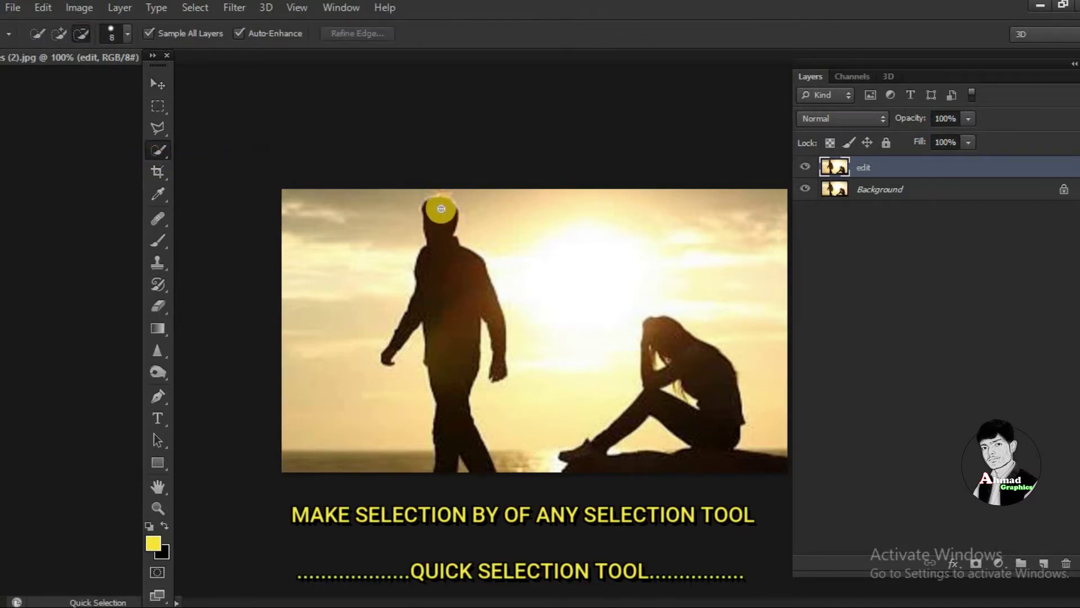
drag(435, 199, 457, 304)
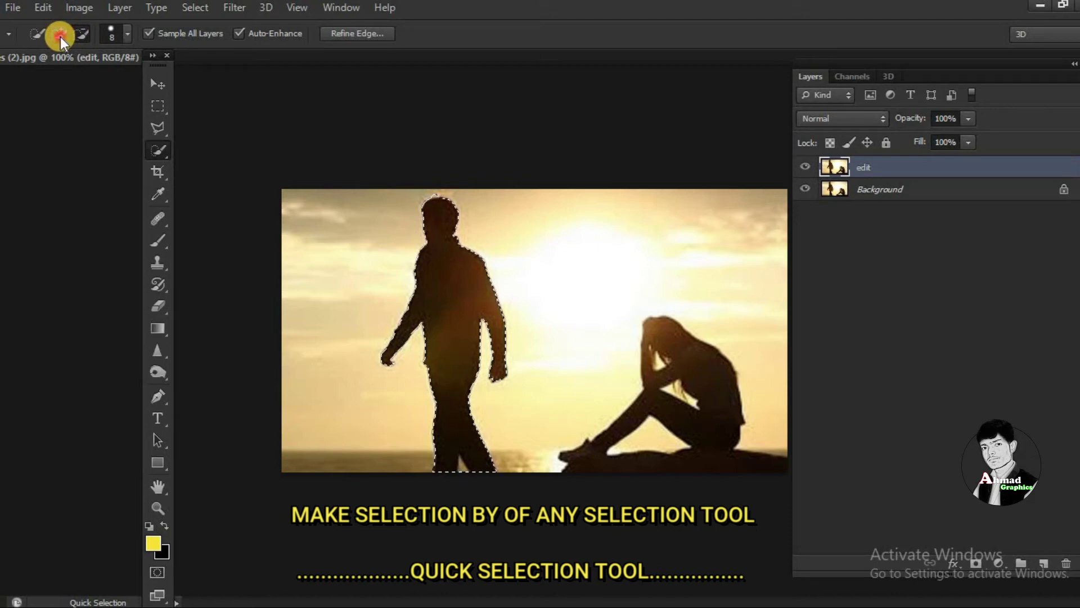
click(81, 35)
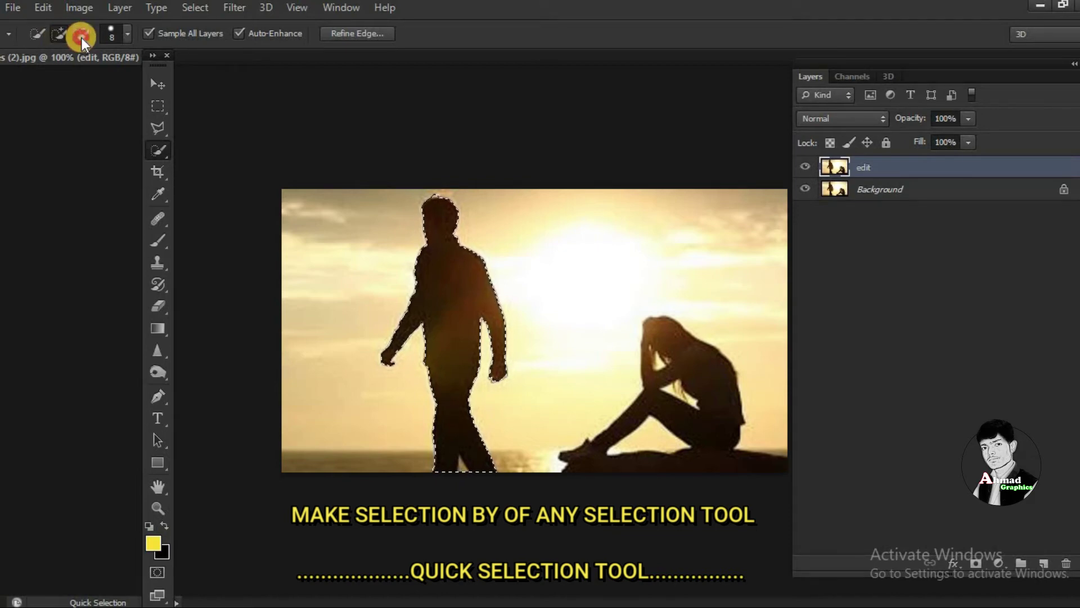
click(437, 193)
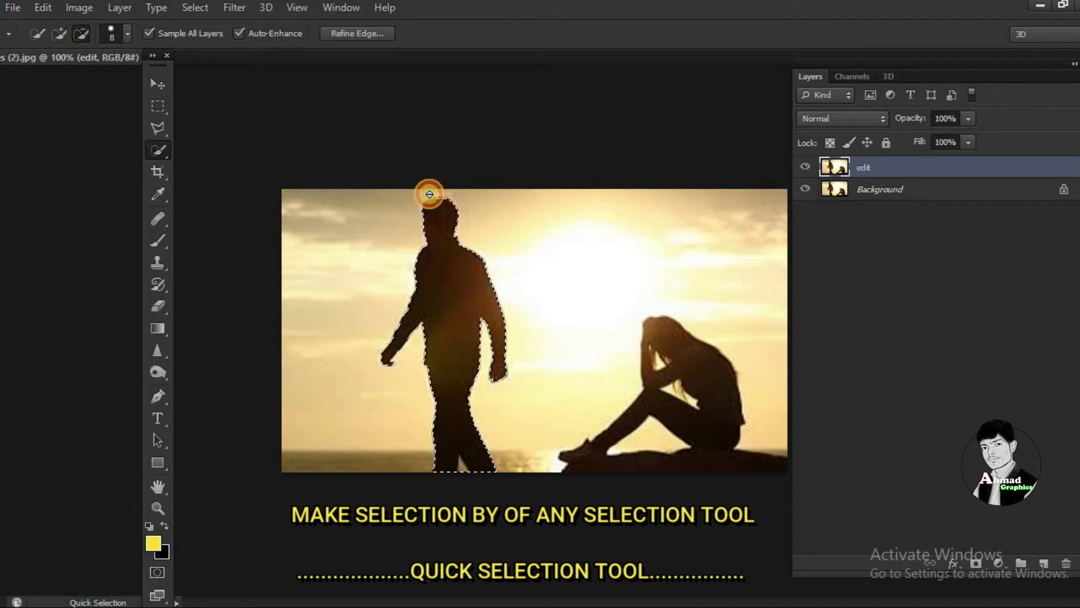
click(464, 473)
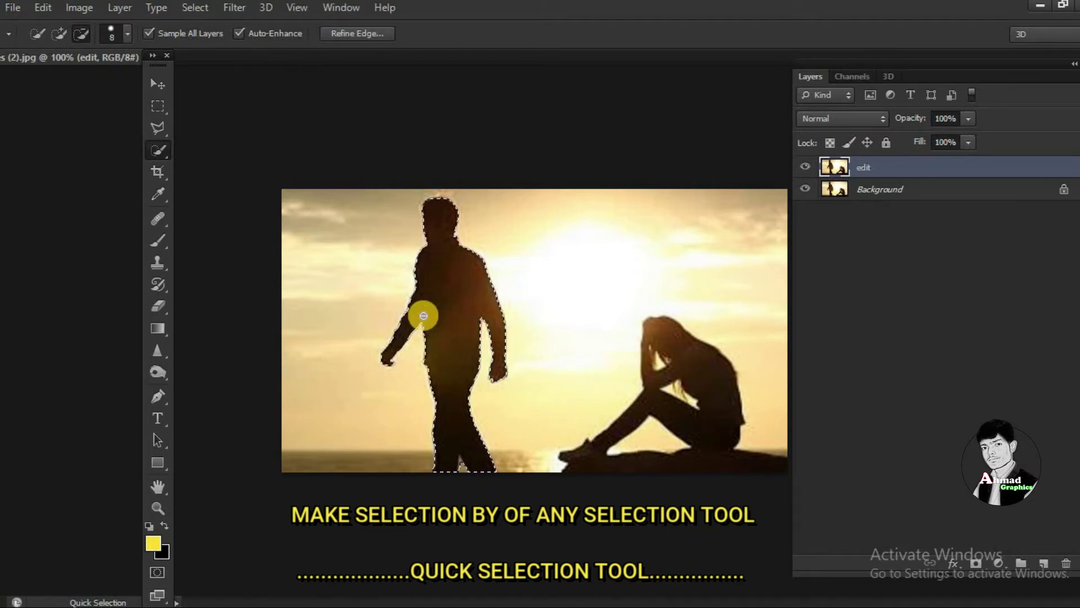
Invert the selection, delete everything around the walking man from the edit layer, and clear the selection.
click(159, 82)
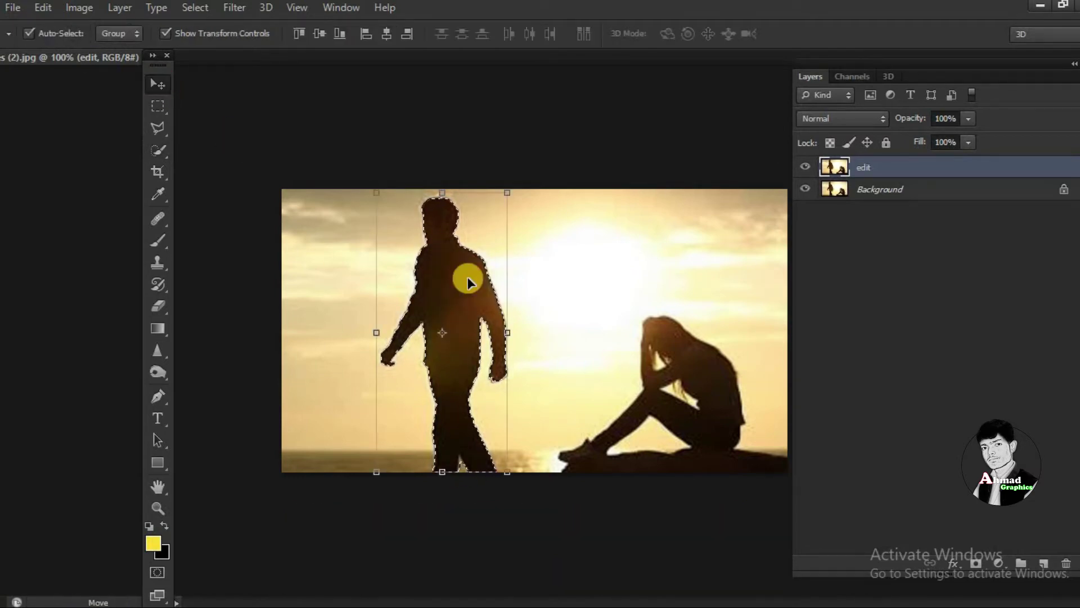
click(182, 9)
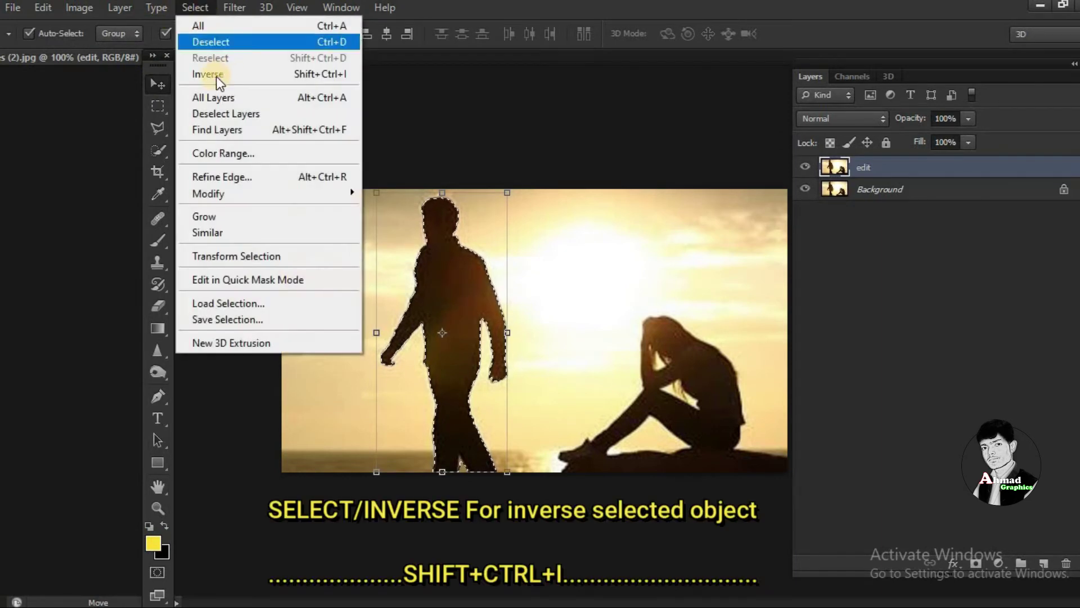
click(313, 78)
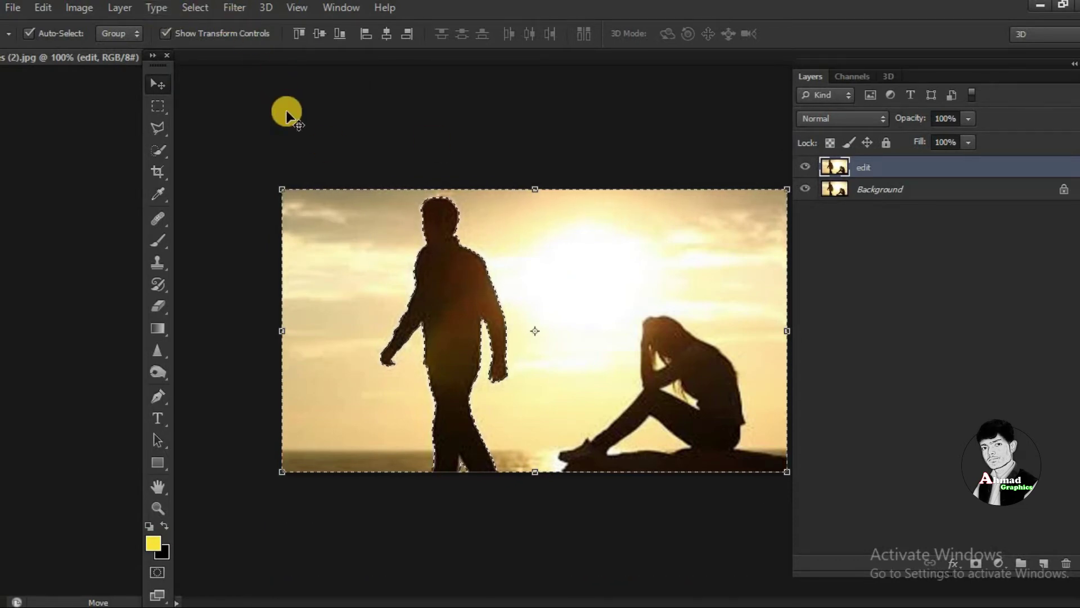
key(Delete)
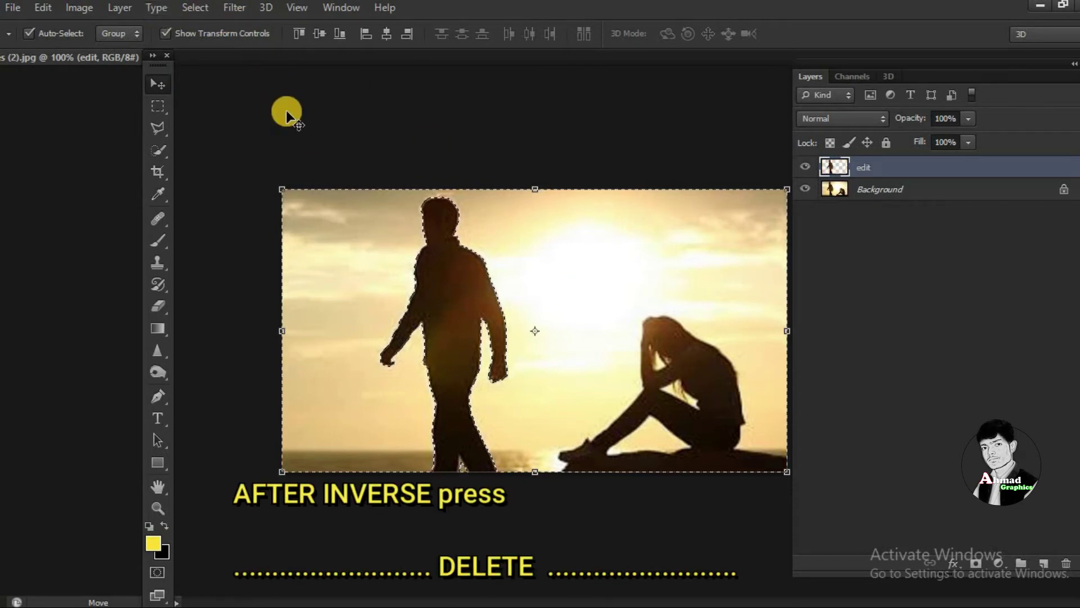
click(198, 10)
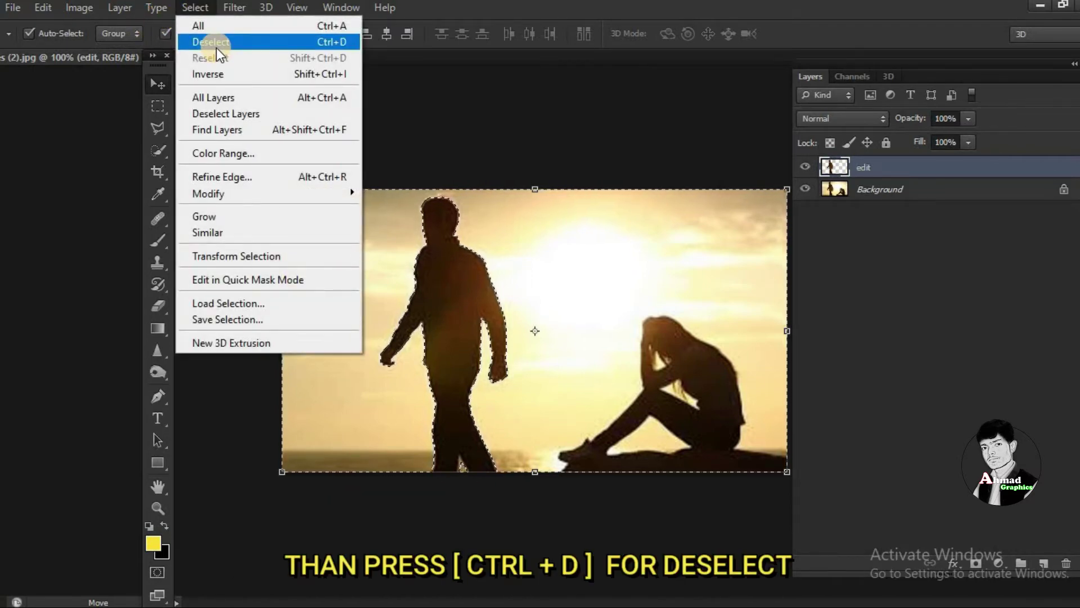
click(278, 41)
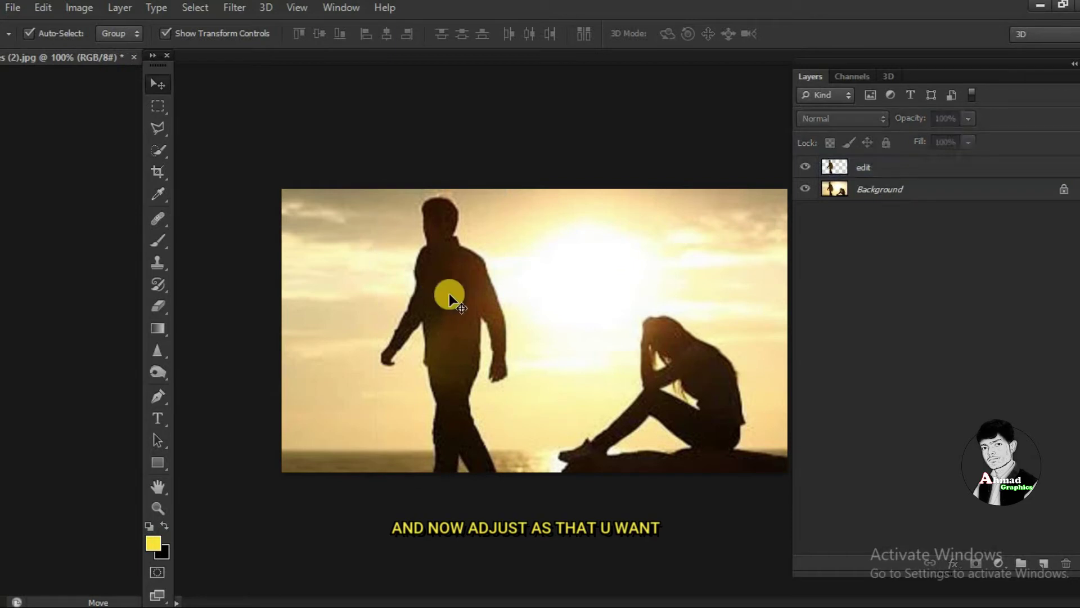
Shift the man's cutout on the edit layer slightly right of the original figure and keep that layer selected.
drag(454, 296, 459, 292)
click(328, 189)
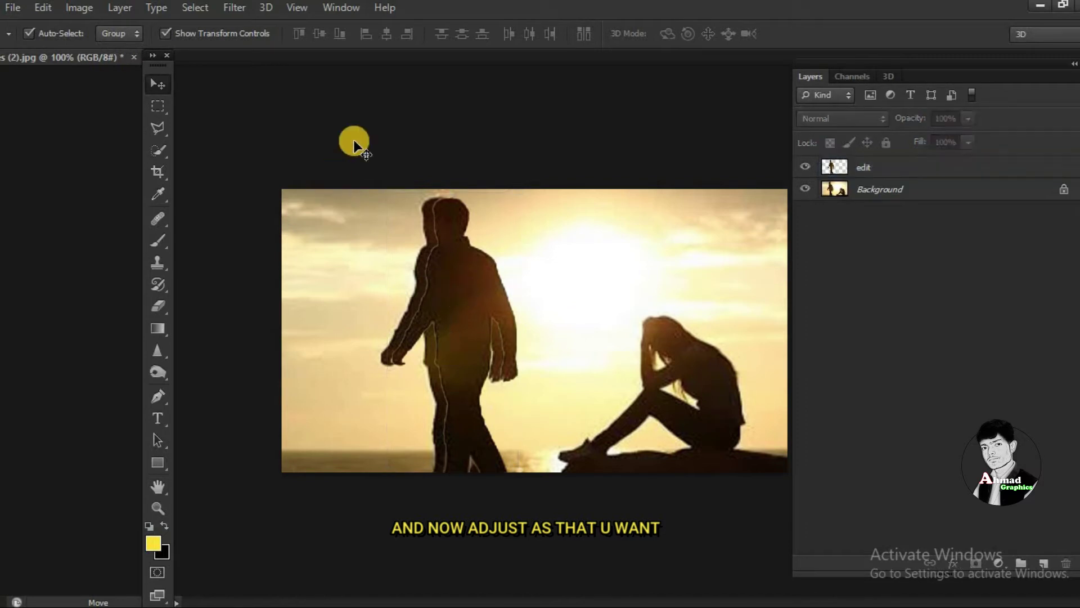
click(457, 264)
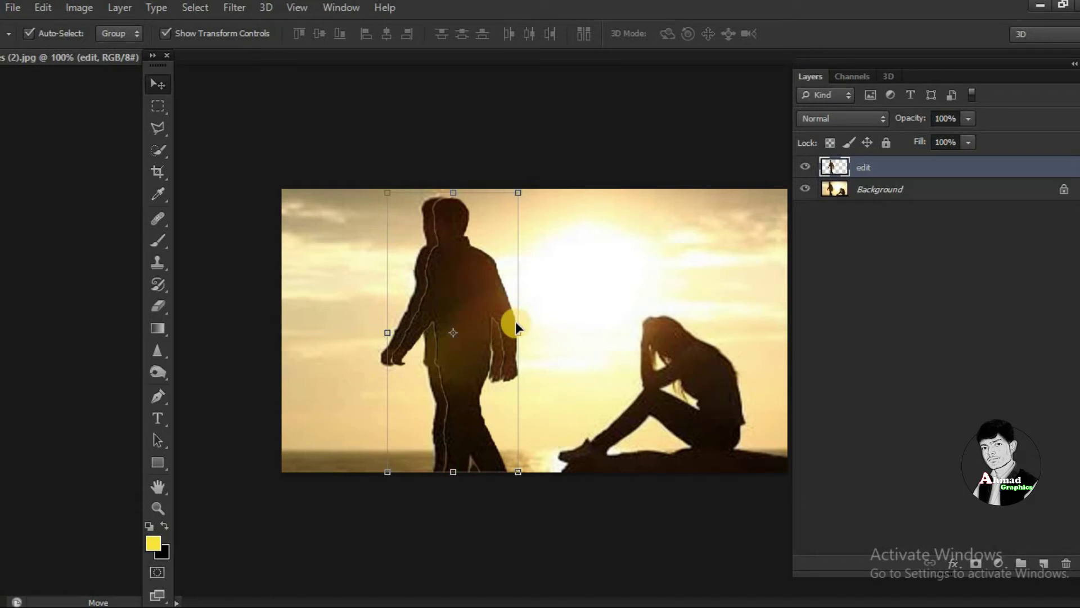
Apply a Motion Blur to the edit layer with an angle of 4° and a distance of 140 pixels.
click(234, 8)
mouse_move(244, 177)
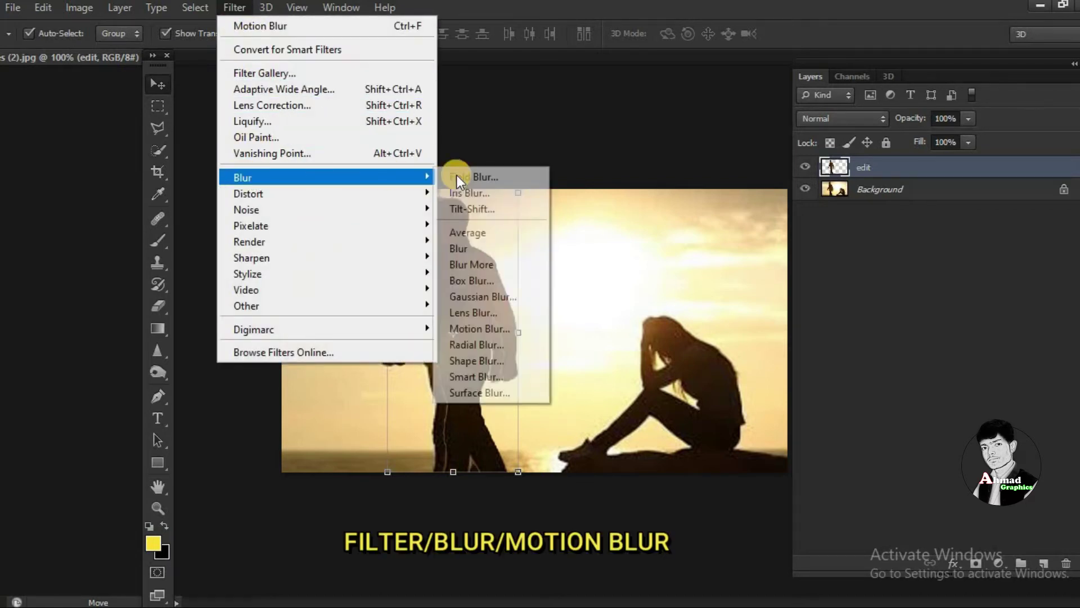
click(473, 330)
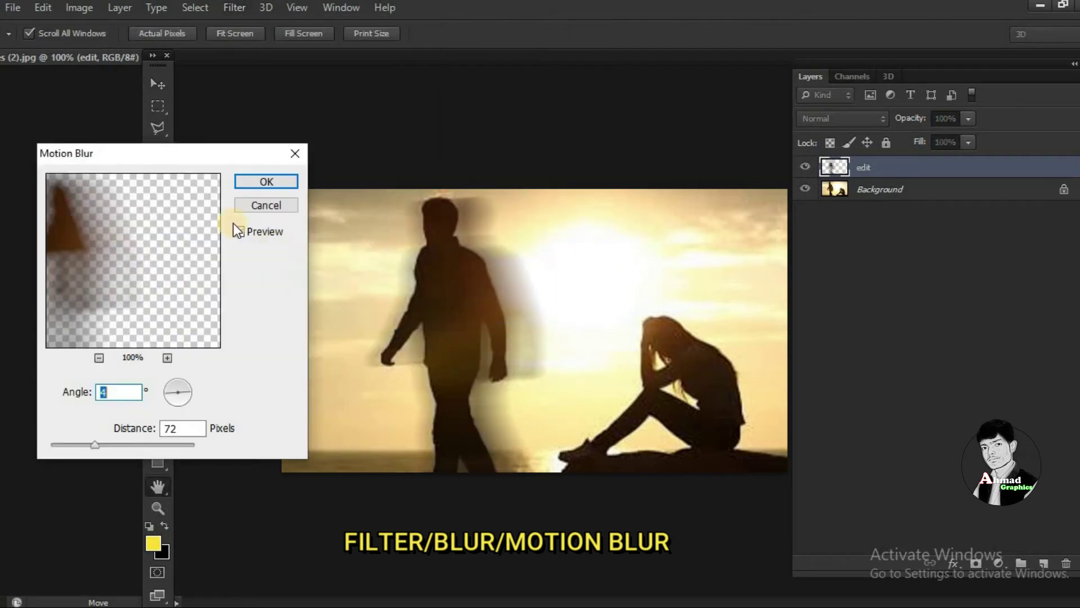
drag(172, 156, 200, 109)
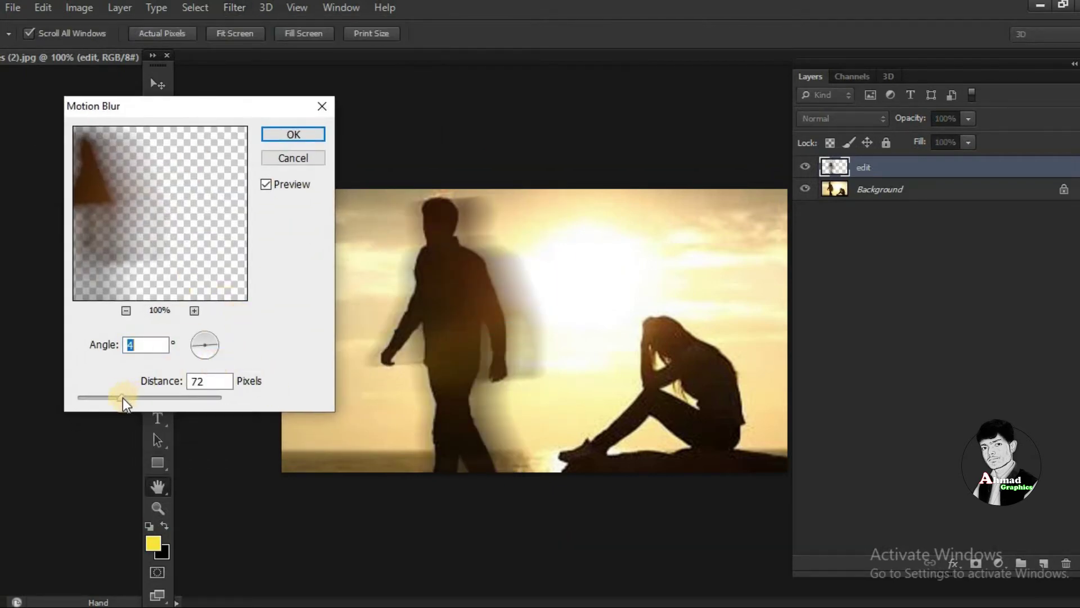
mouse_move(122, 397)
mouse_down()
mouse_move(150, 400)
mouse_move(138, 400)
mouse_up()
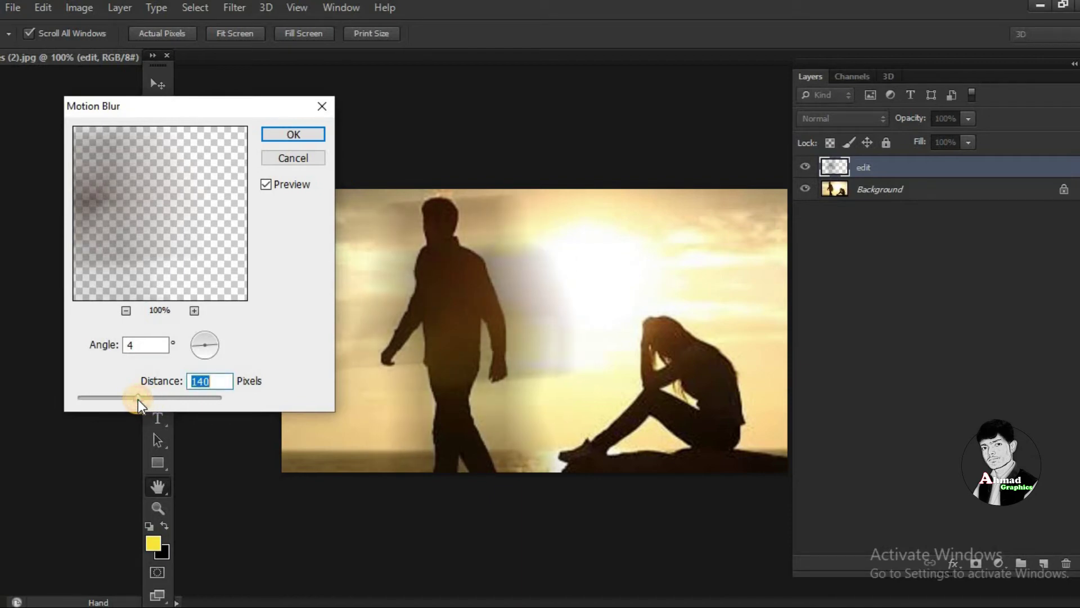
click(313, 136)
key(v)
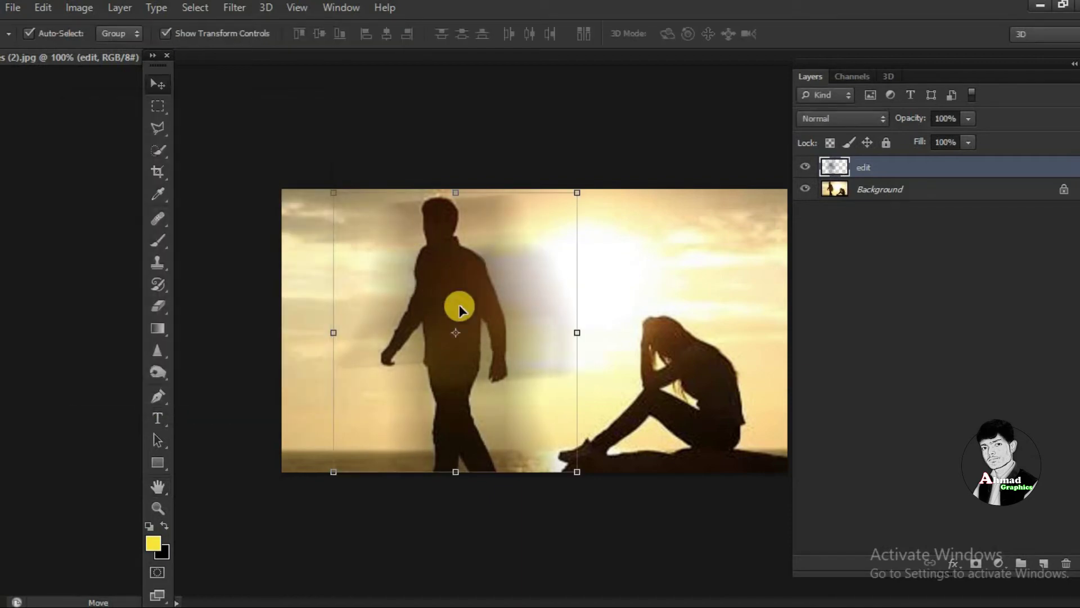
Toggle the edit layer's visibility to compare the image with and without the motion blur.
click(805, 169)
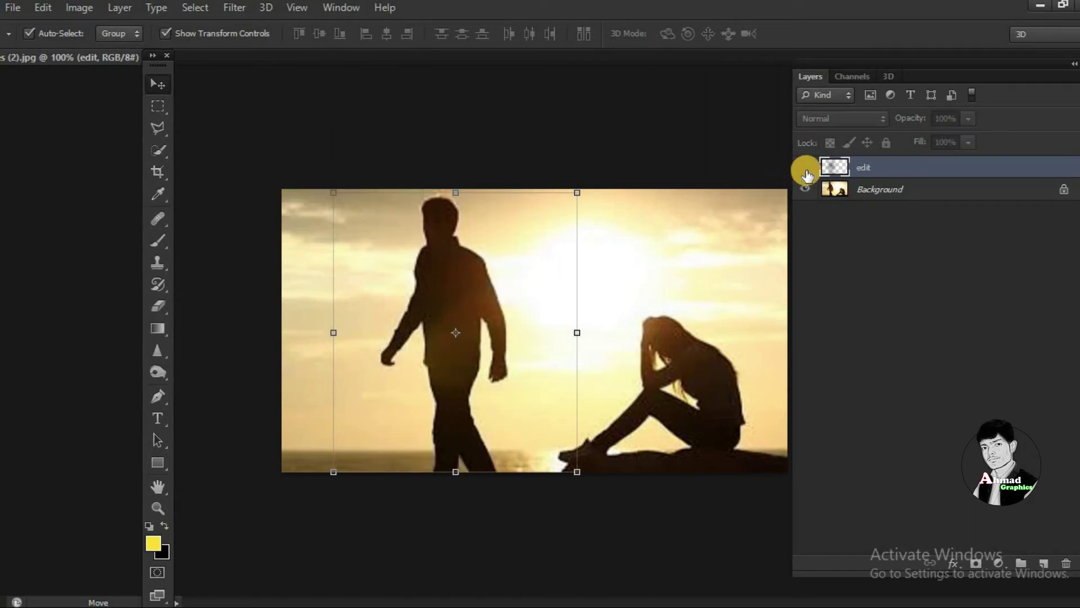
click(806, 170)
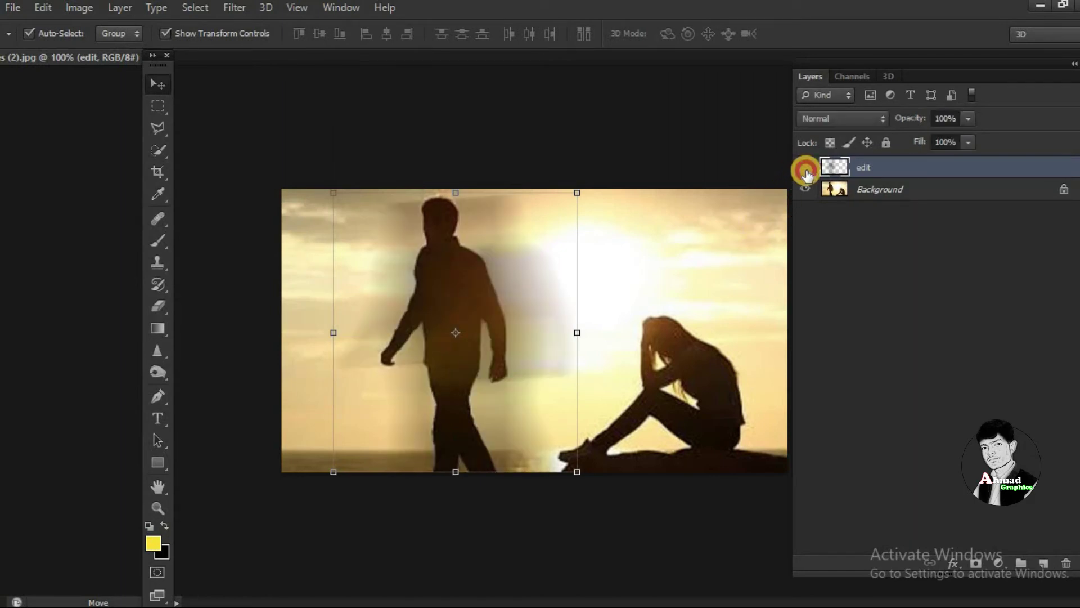
click(806, 169)
click(806, 168)
Apply the basic Blur filter to the man's cutout on the edit layer.
click(233, 7)
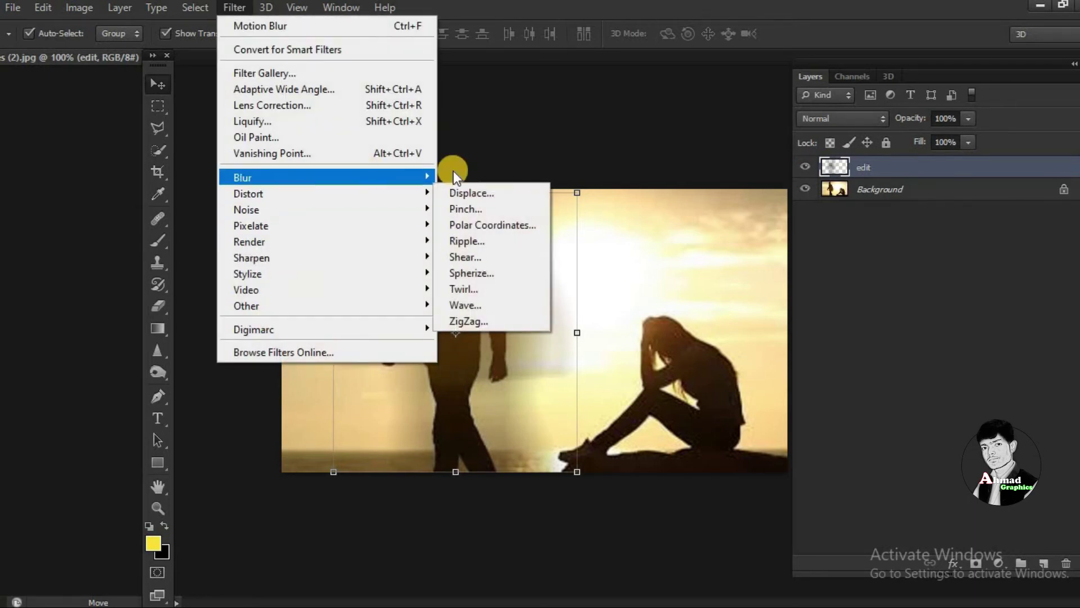
mouse_move(453, 170)
click(458, 254)
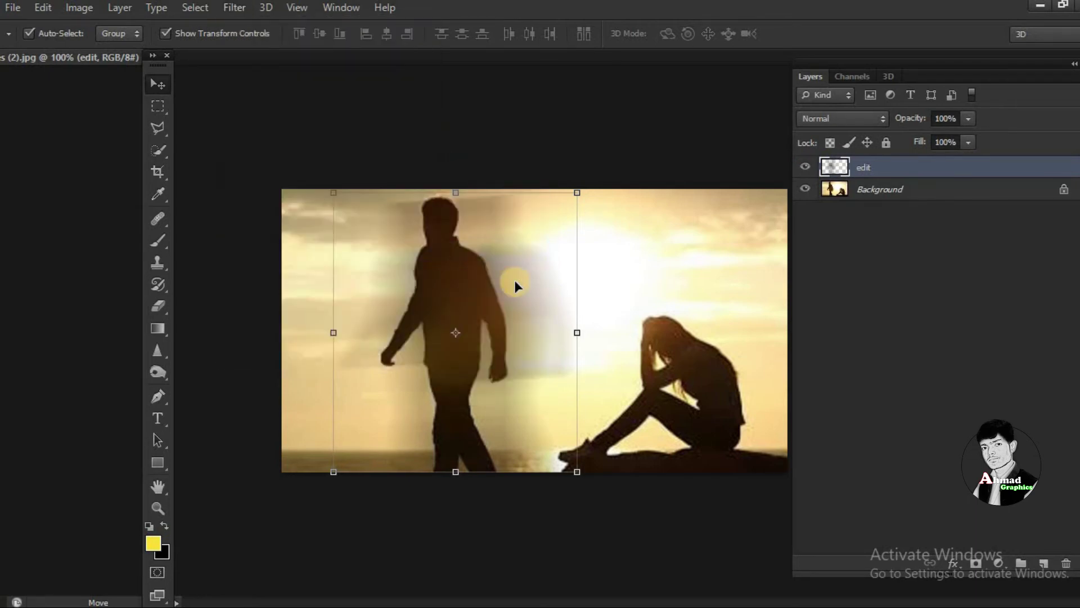
Apply another Motion Blur to the edit layer with an angle of 4° and a distance of 18 pixels.
click(235, 7)
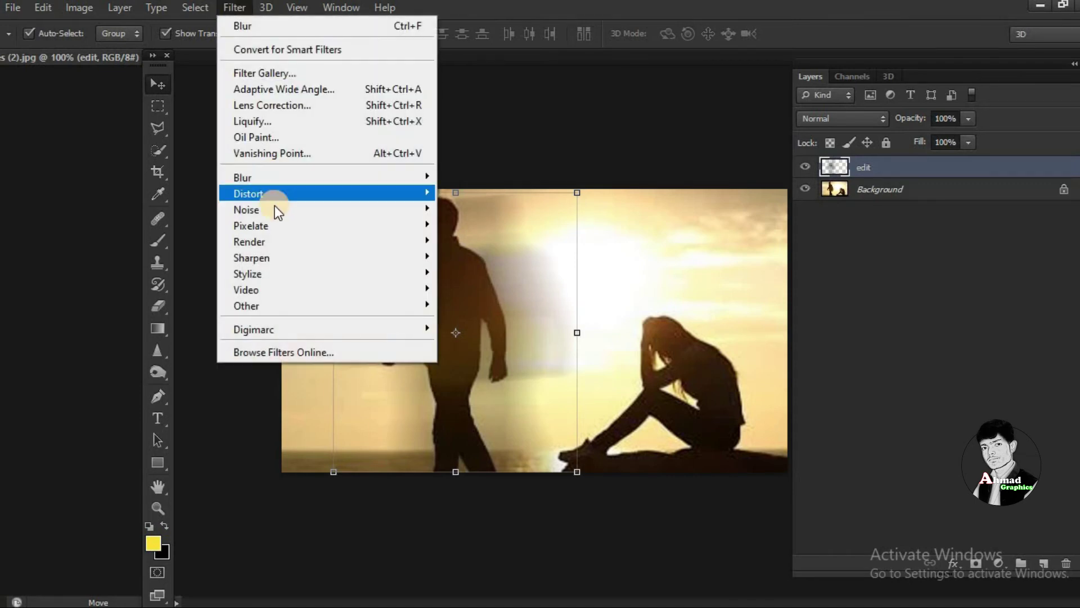
mouse_move(271, 178)
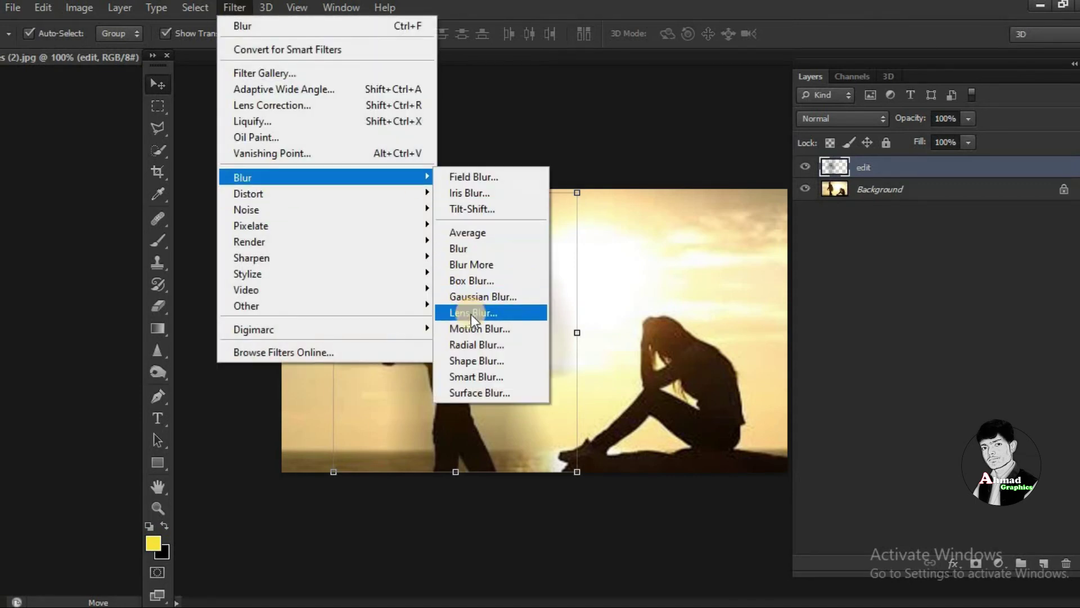
click(472, 329)
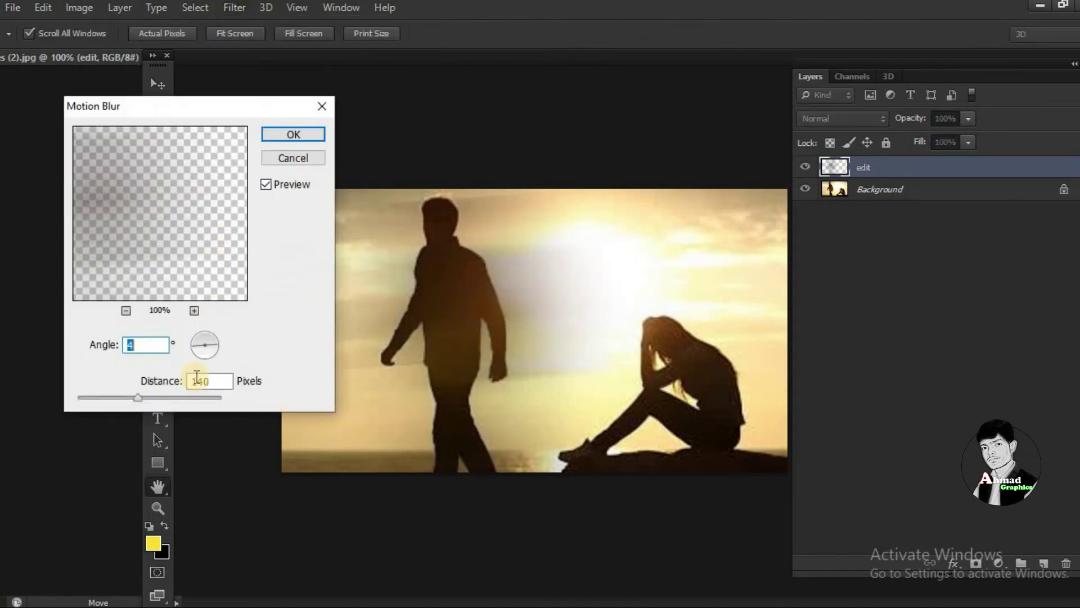
drag(137, 398, 91, 399)
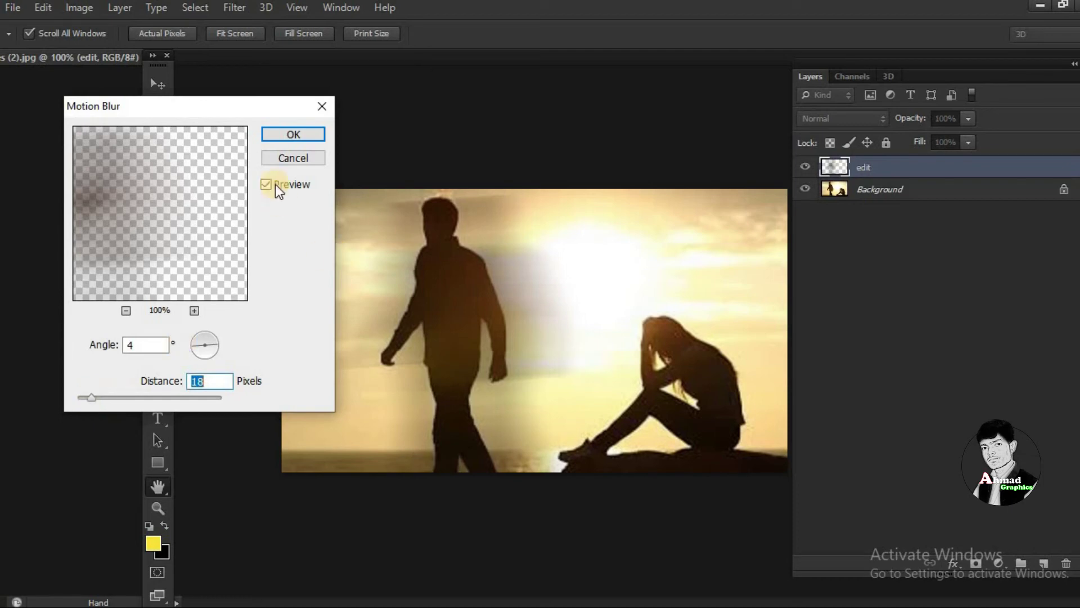
key(Return)
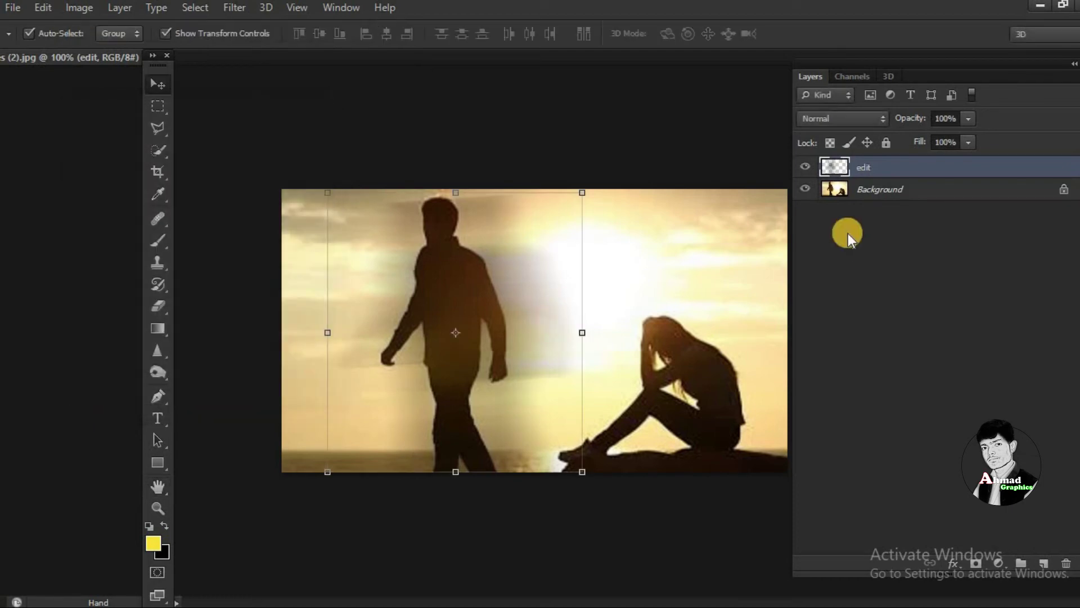
Hide and show the edit layer repeatedly to compare the original photo with the final blur effect.
click(808, 167)
click(809, 168)
click(809, 168)
click(809, 167)
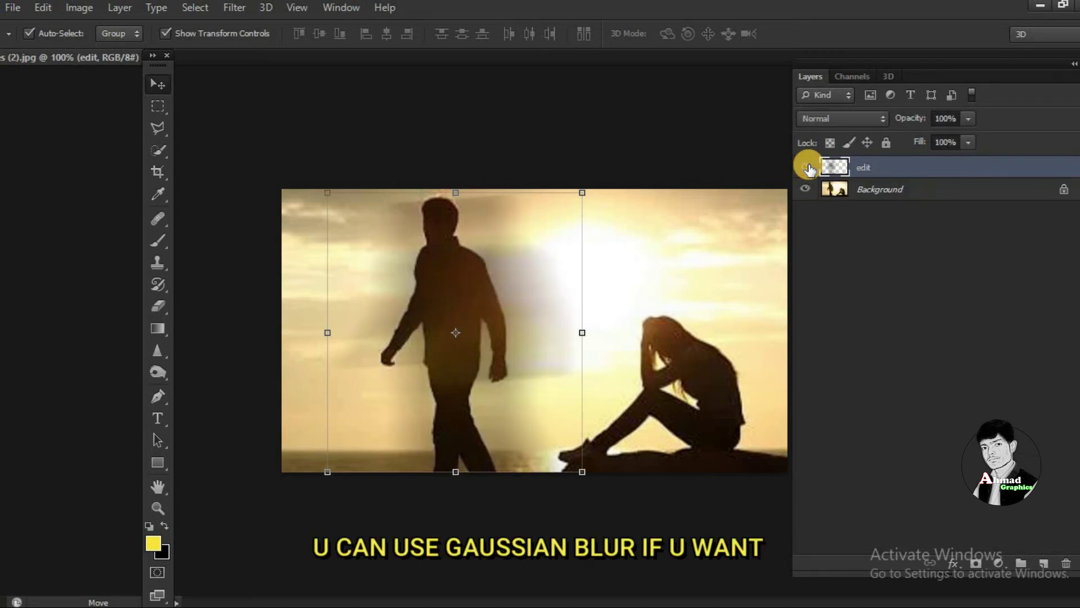
Apply a Gaussian Blur with a reduced radius to the man's cutout on the edit layer.
click(234, 8)
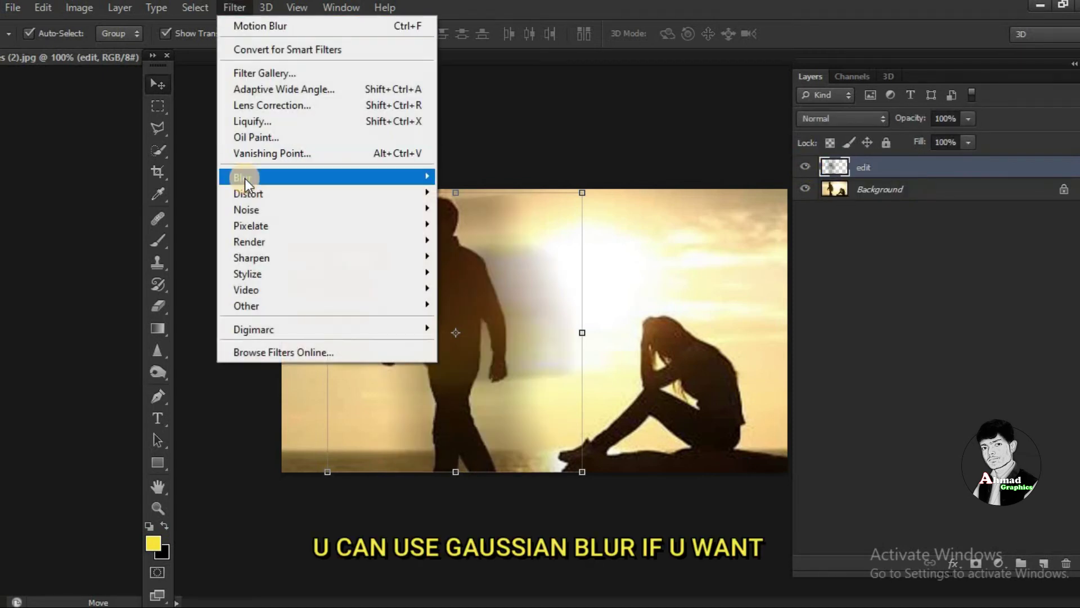
mouse_move(245, 178)
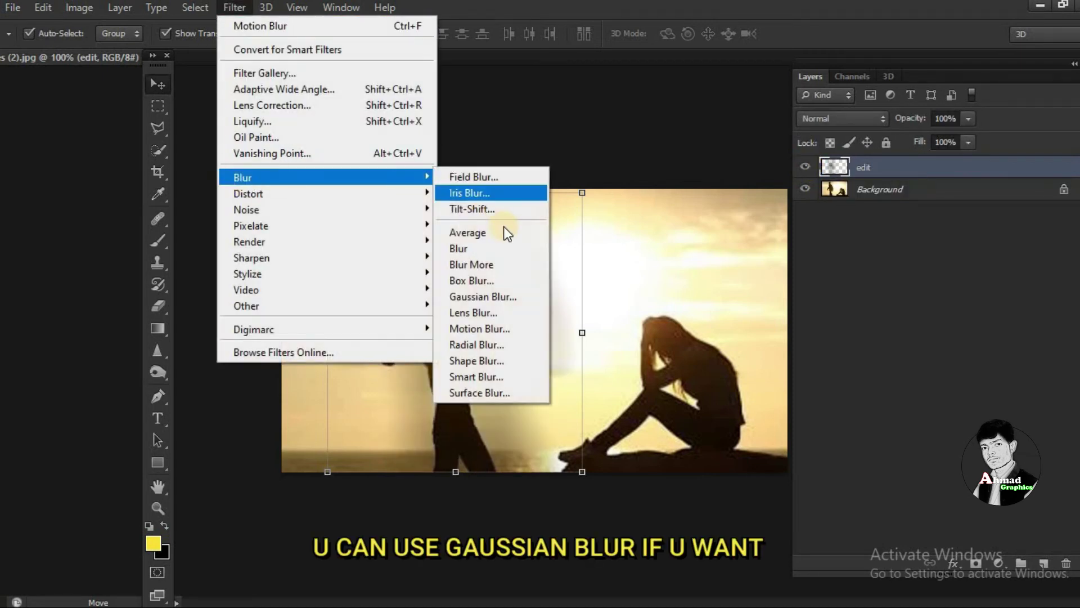
click(474, 303)
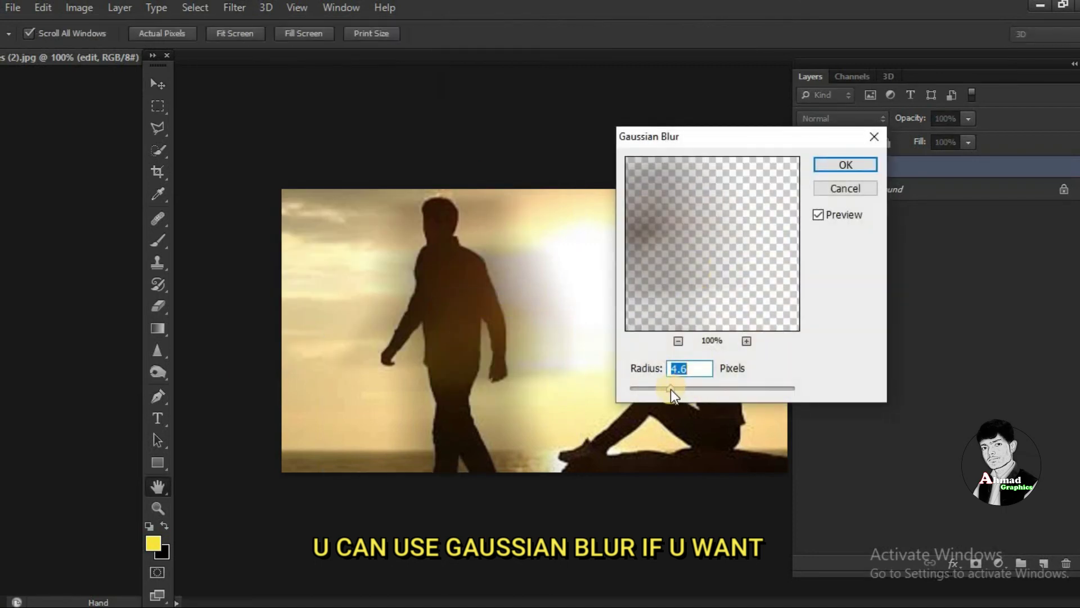
drag(671, 389, 644, 391)
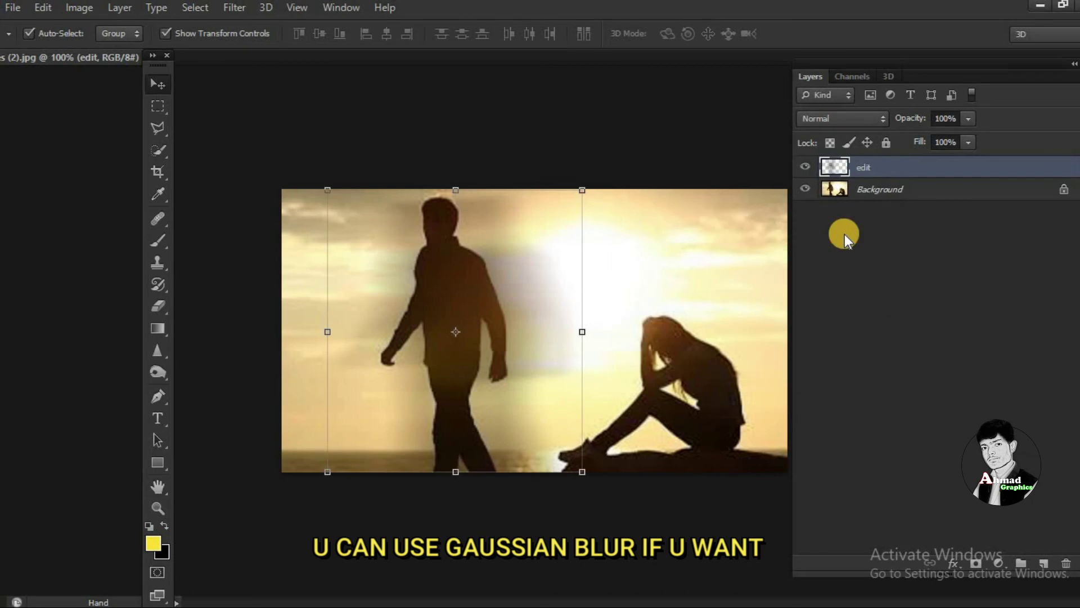
Toggle the edit layer's visibility to compare the image with and without the Gaussian-blurred cutout.
click(805, 167)
click(806, 167)
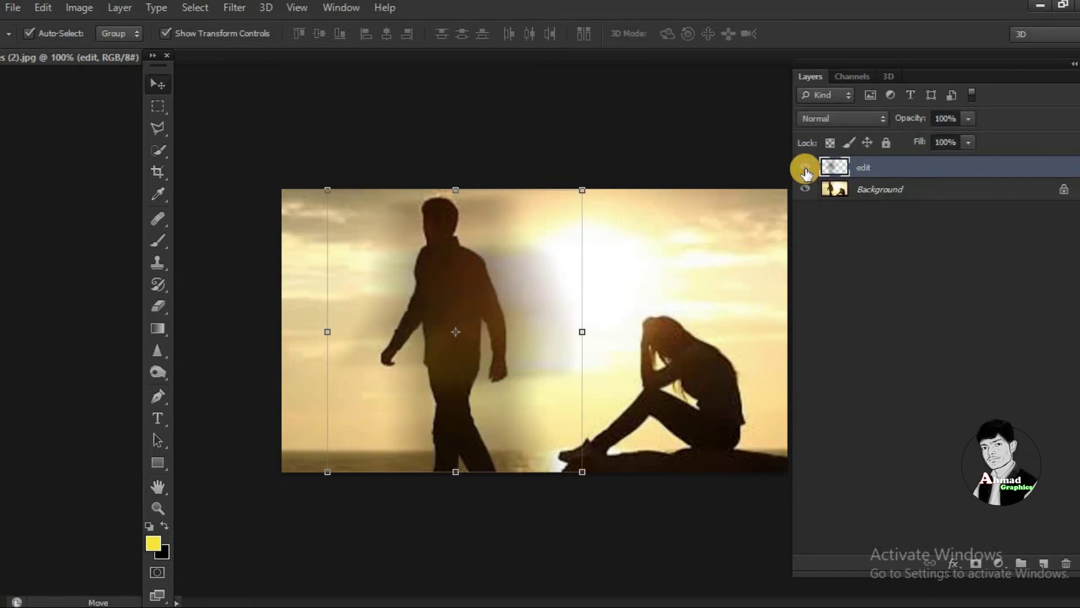
click(805, 167)
click(805, 167)
Add a Brightness/Contrast adjustment layer above the edit layer with brightness -5 and contrast 53.
click(1007, 566)
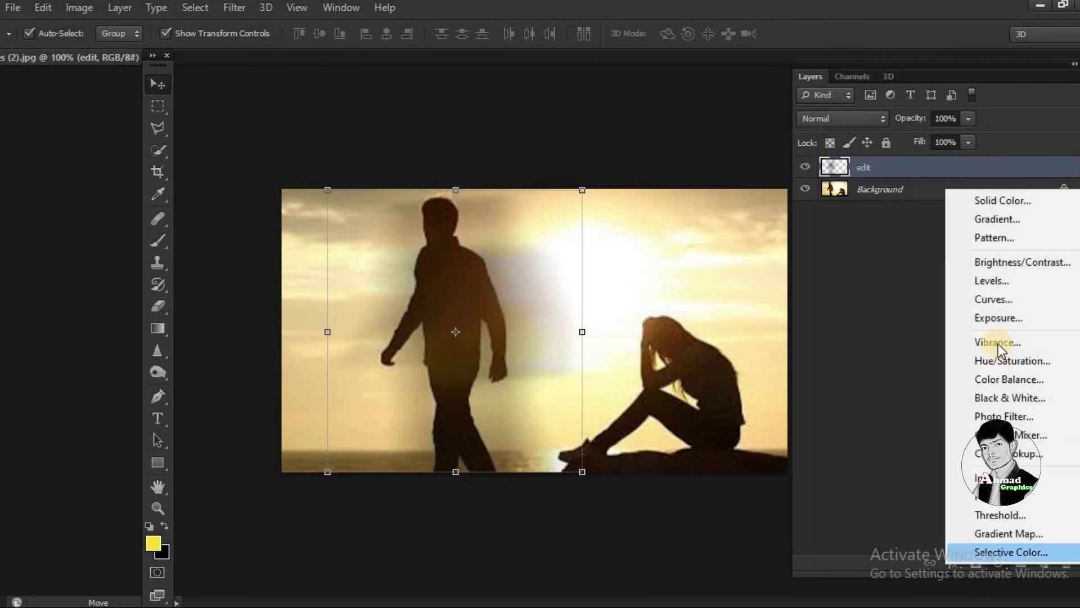
click(991, 262)
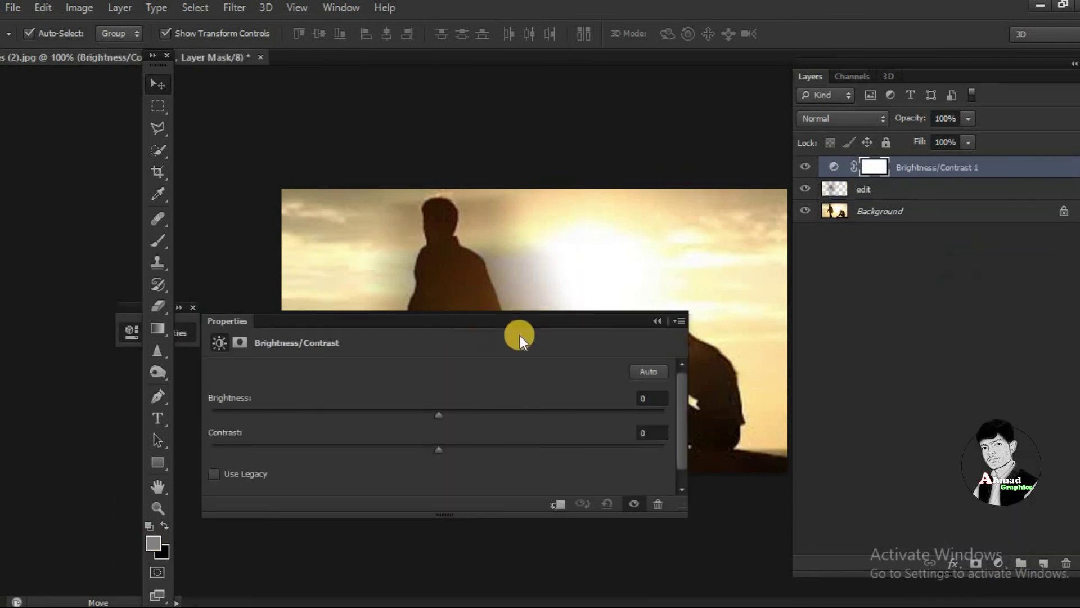
drag(505, 326, 803, 126)
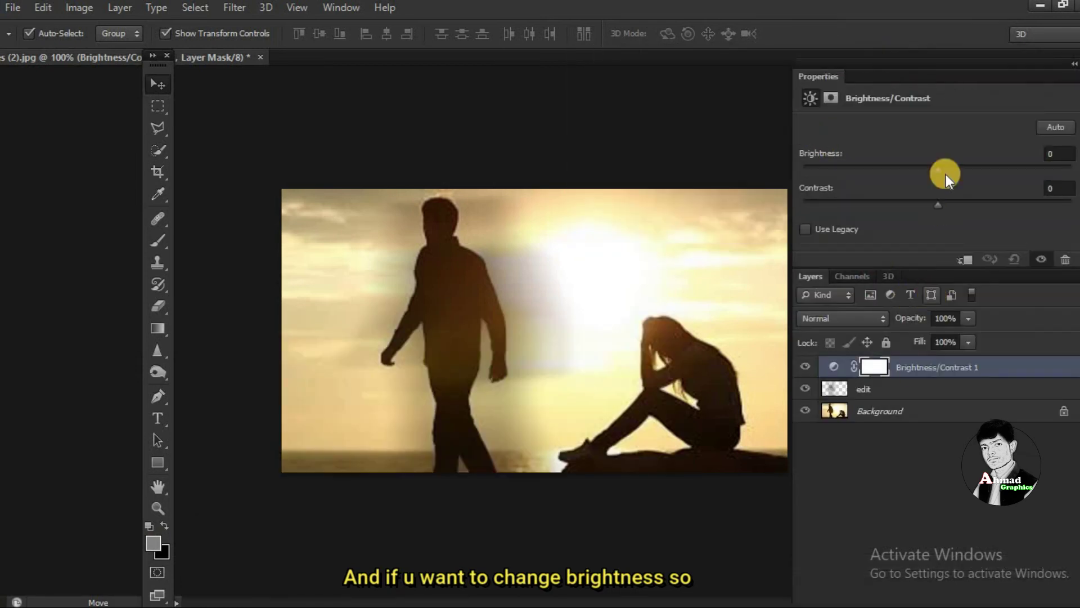
mouse_move(940, 173)
mouse_down()
mouse_move(995, 175)
mouse_move(806, 193)
mouse_move(915, 209)
mouse_move(919, 172)
mouse_move(936, 173)
mouse_move(873, 209)
mouse_move(1064, 207)
mouse_move(1078, 228)
mouse_move(823, 216)
mouse_move(1020, 251)
mouse_move(1008, 248)
mouse_up()
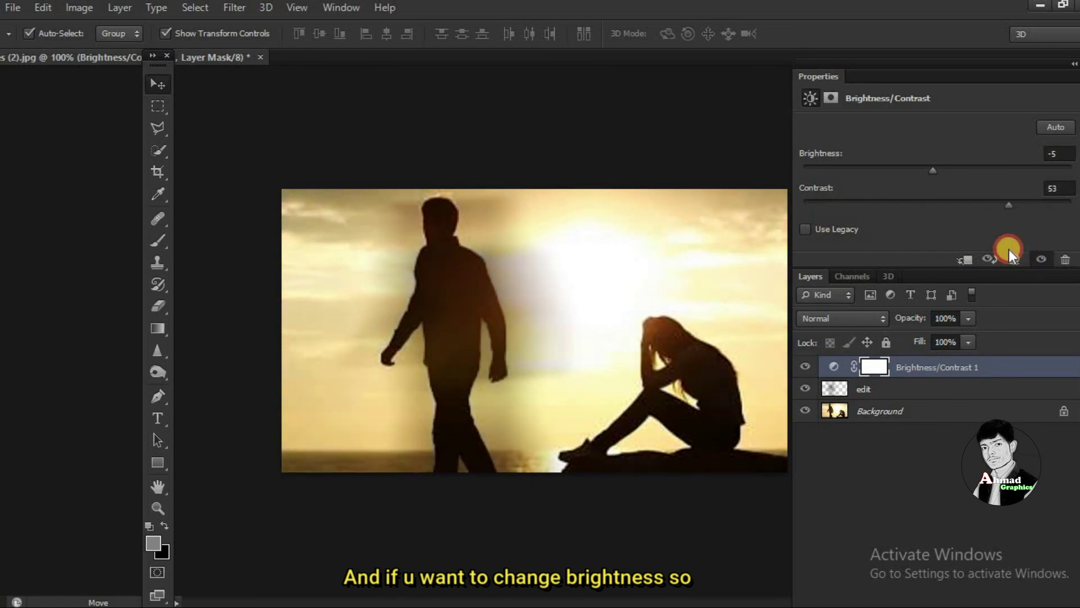
Toggle the Brightness/Contrast and edit layers to compare the result, and hide the side panels to view the finished image.
click(807, 367)
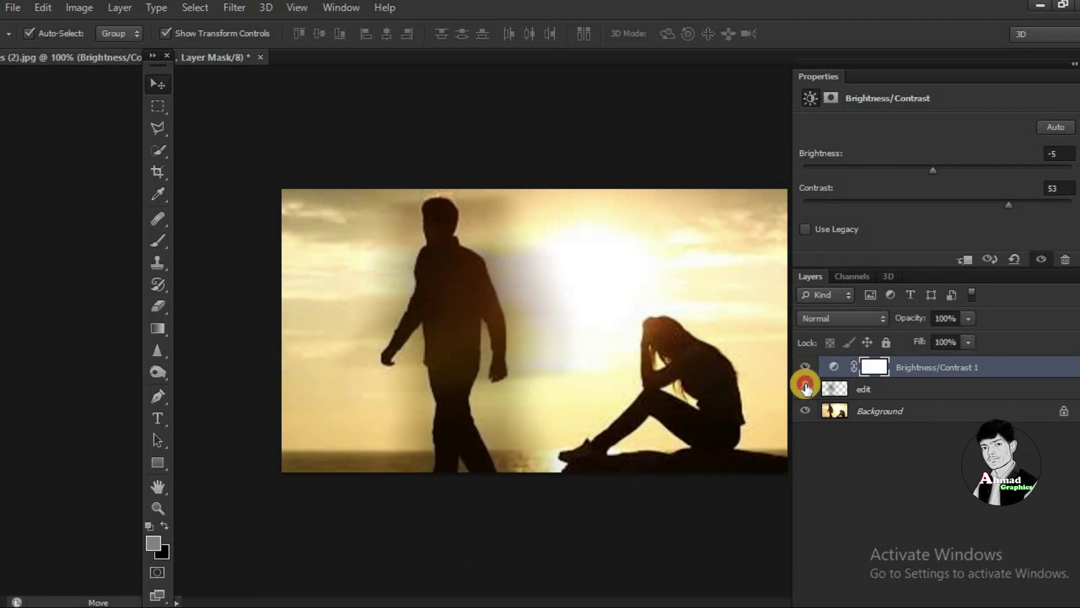
click(806, 369)
click(806, 389)
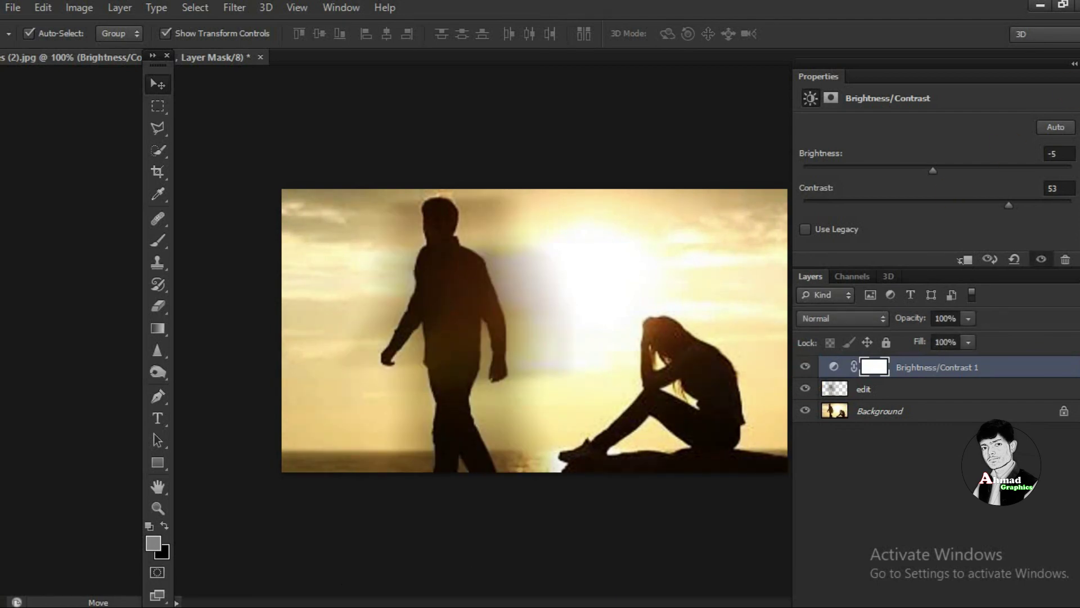
key(shift+Tab)
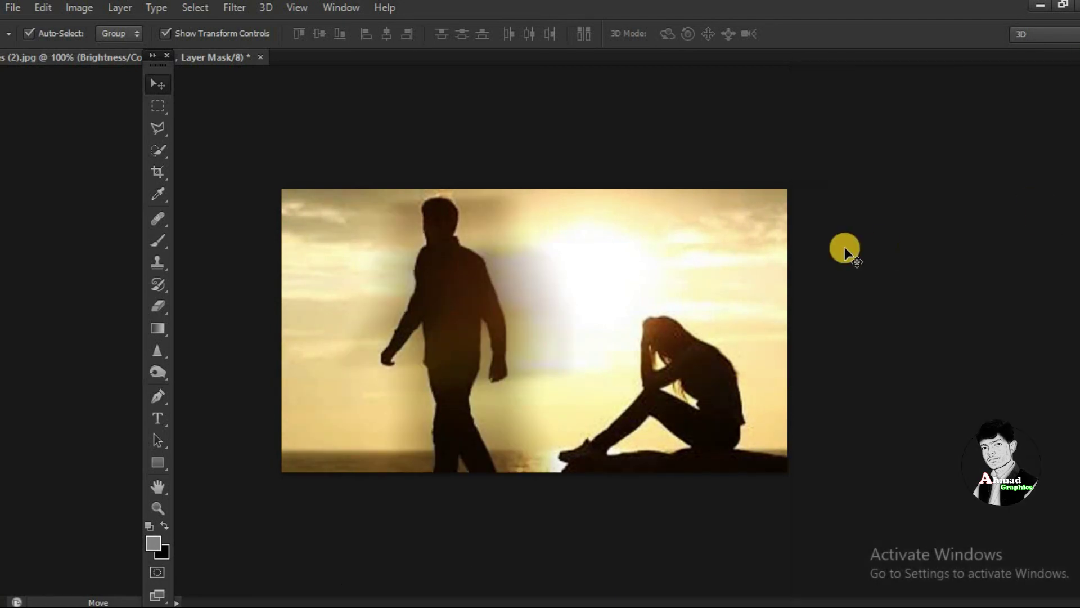
drag(261, 143, 801, 453)
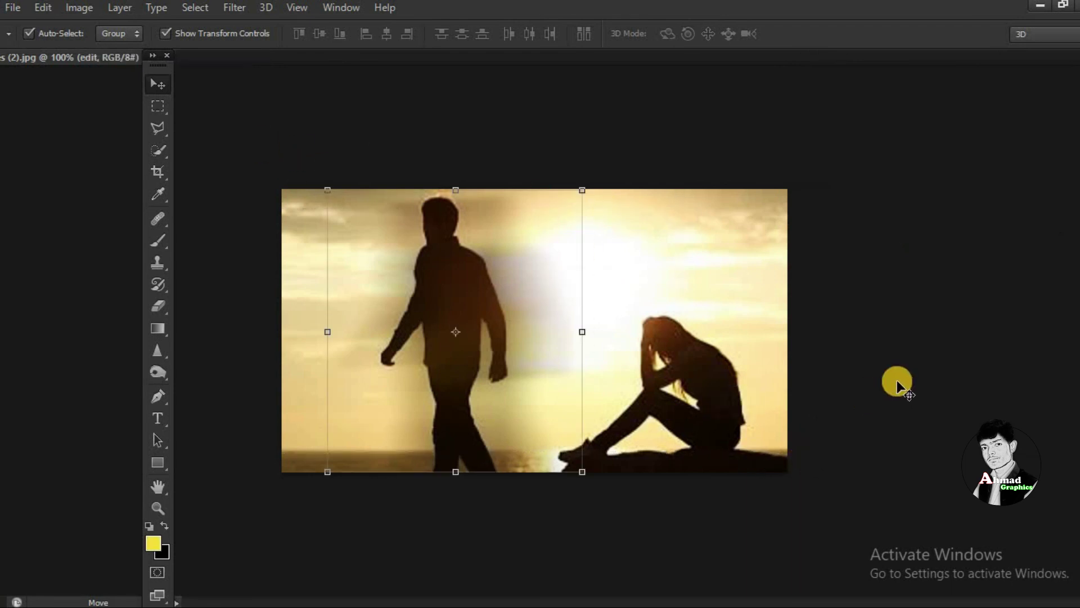